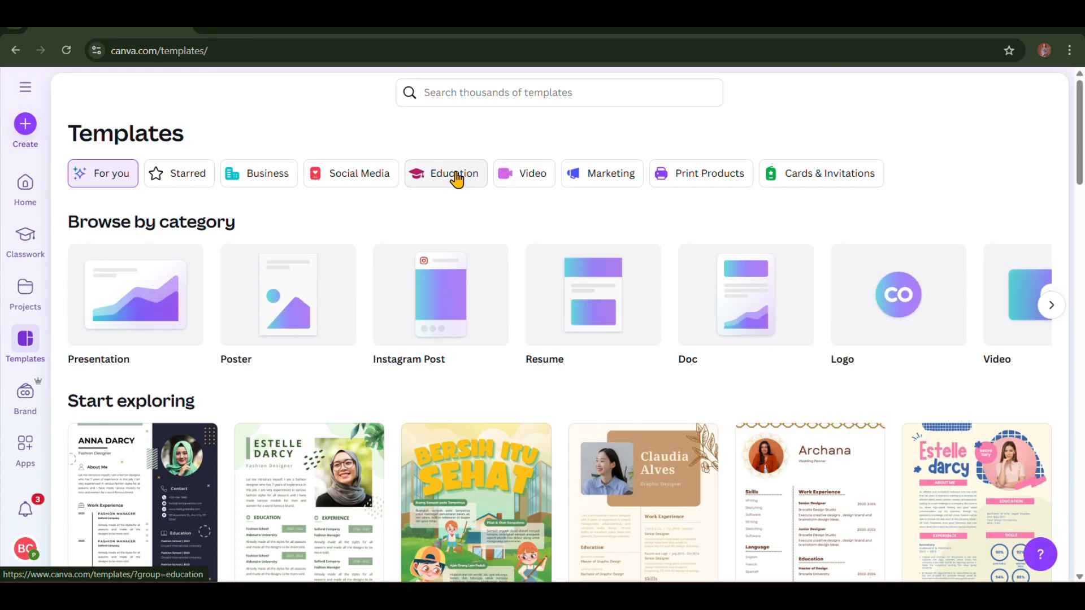
- Switch the template library to the Education category
click(457, 179)
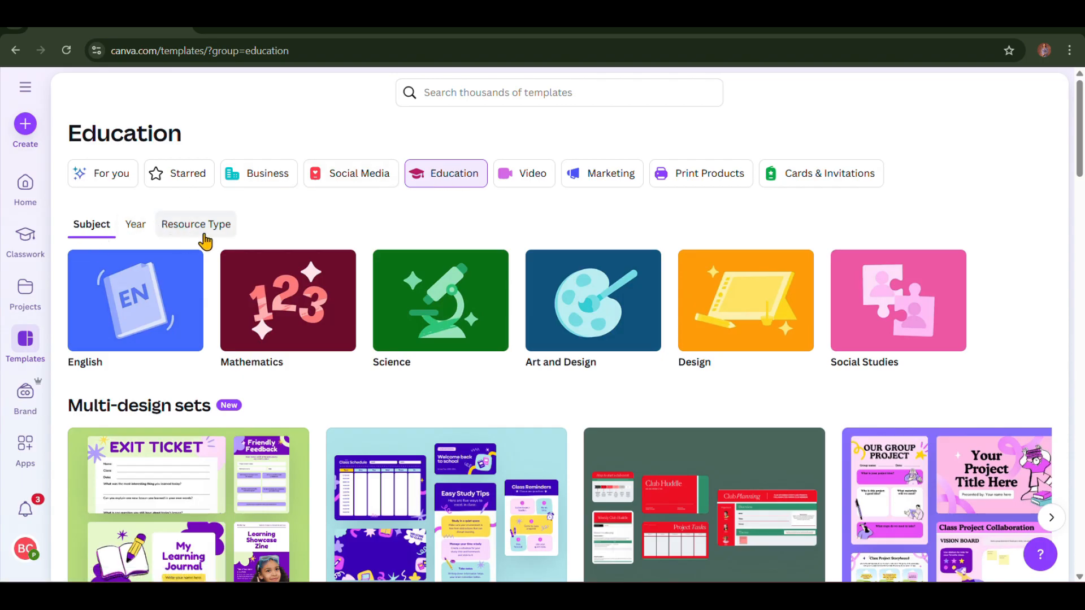
- Open the Science templates and page through the ready-to-teach lessons to the Life Cycles lesson
click(421, 308)
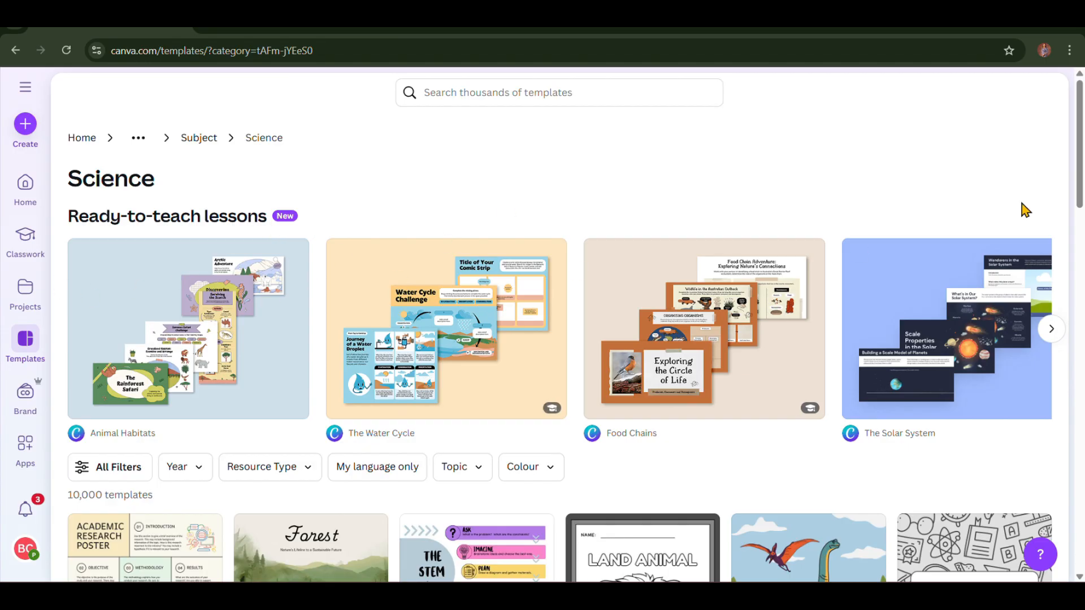
click(1056, 338)
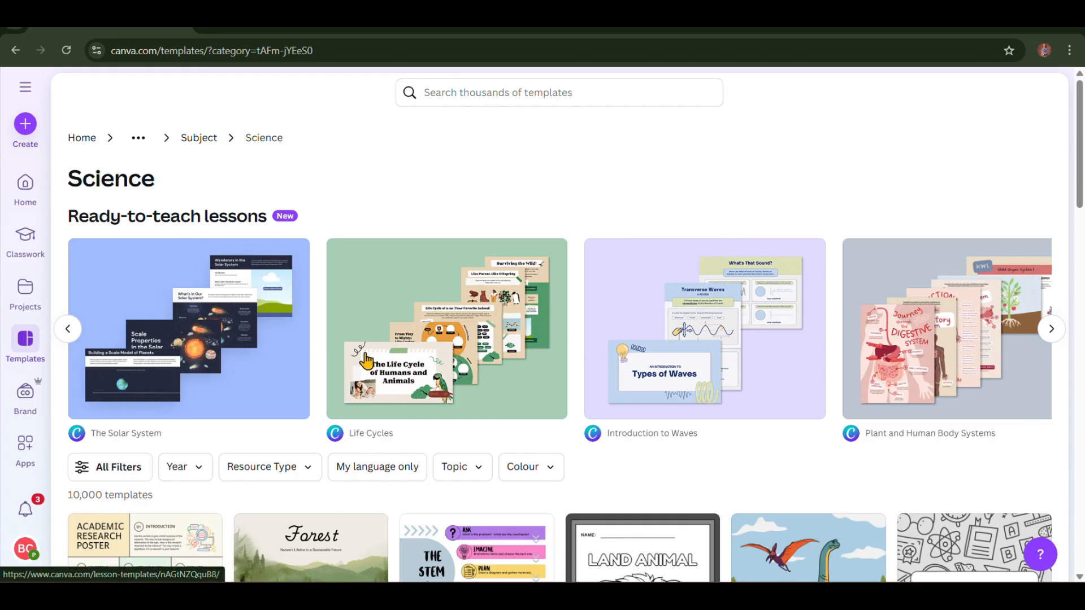
click(428, 376)
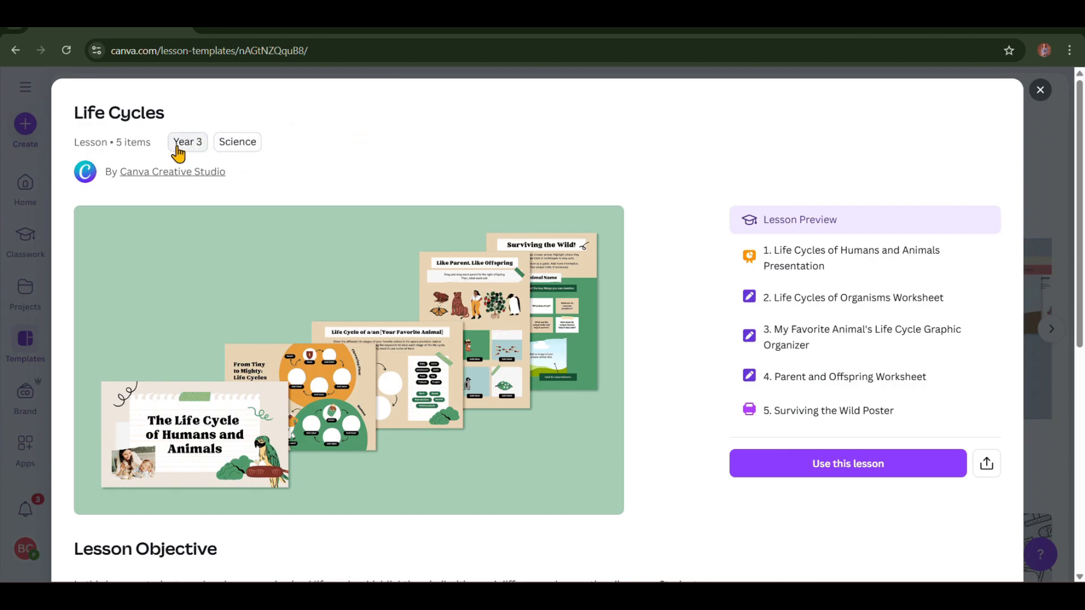
- Scroll through the Life Cycles preview, check the fifth resource's options, and return to the top
scroll(455, 371, down, 1)
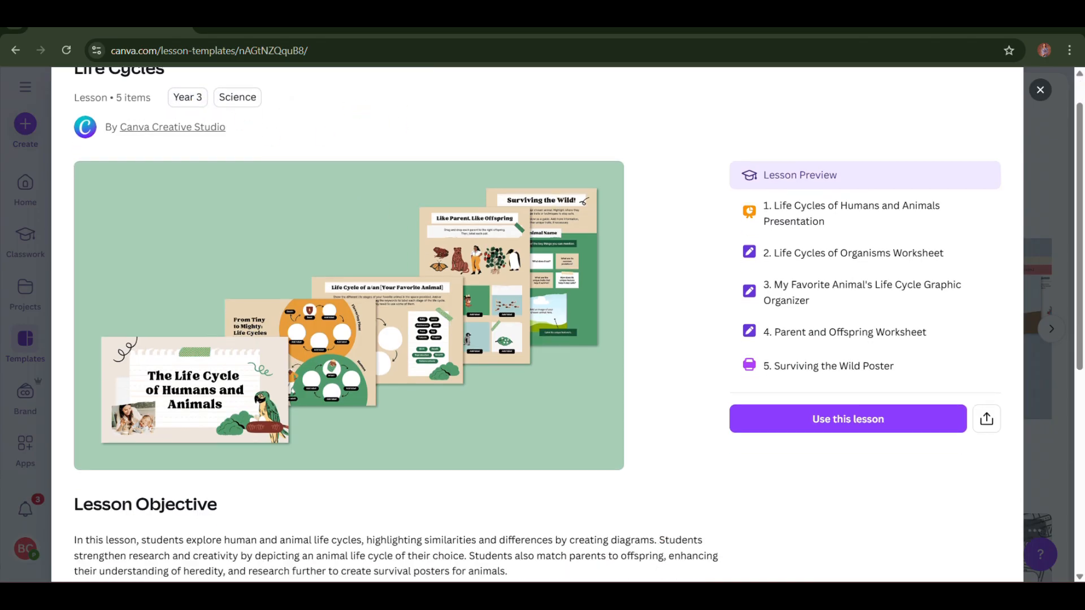
scroll(565, 325, down, 2)
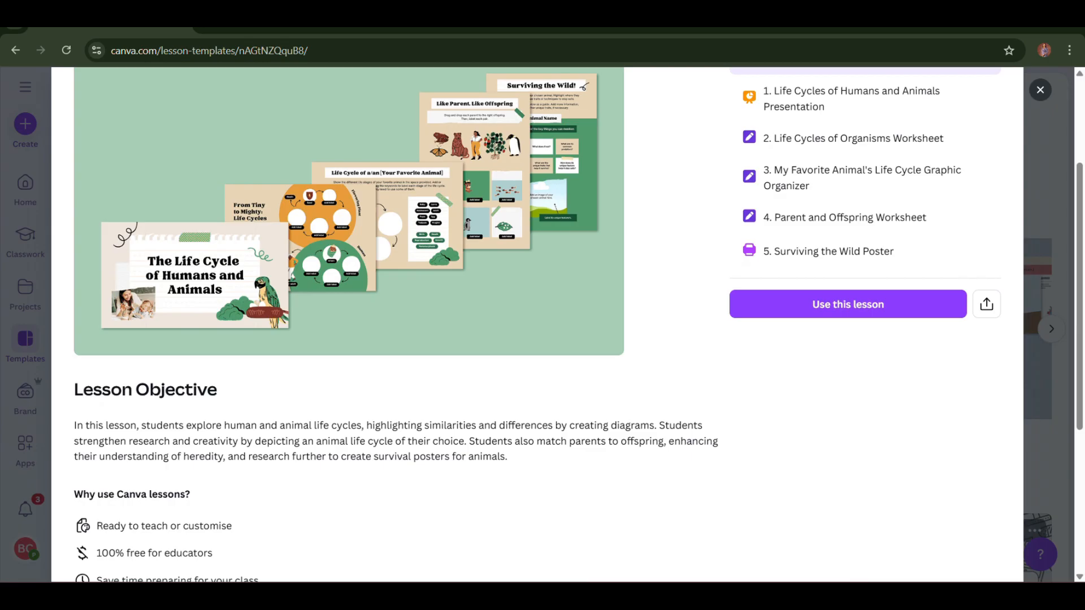
scroll(537, 325, down, 5)
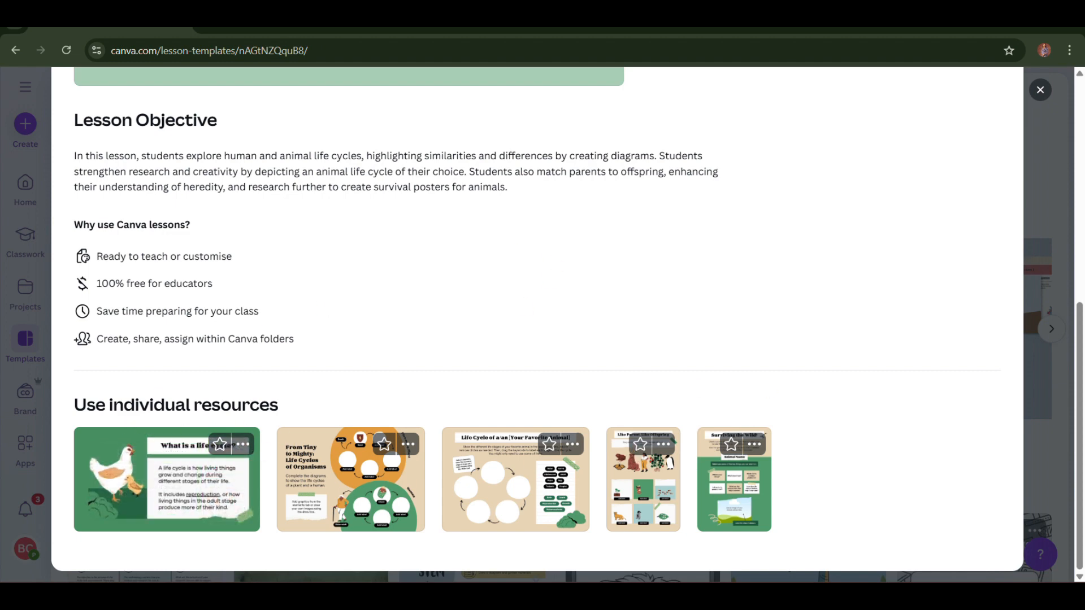
scroll(794, 430, up, 7)
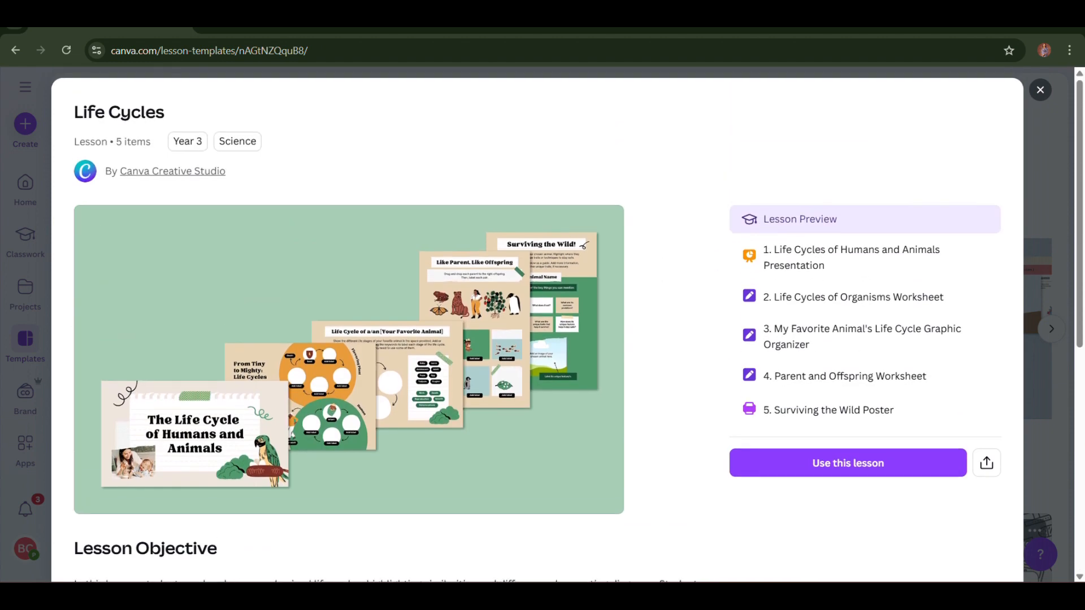
scroll(797, 408, down, 7)
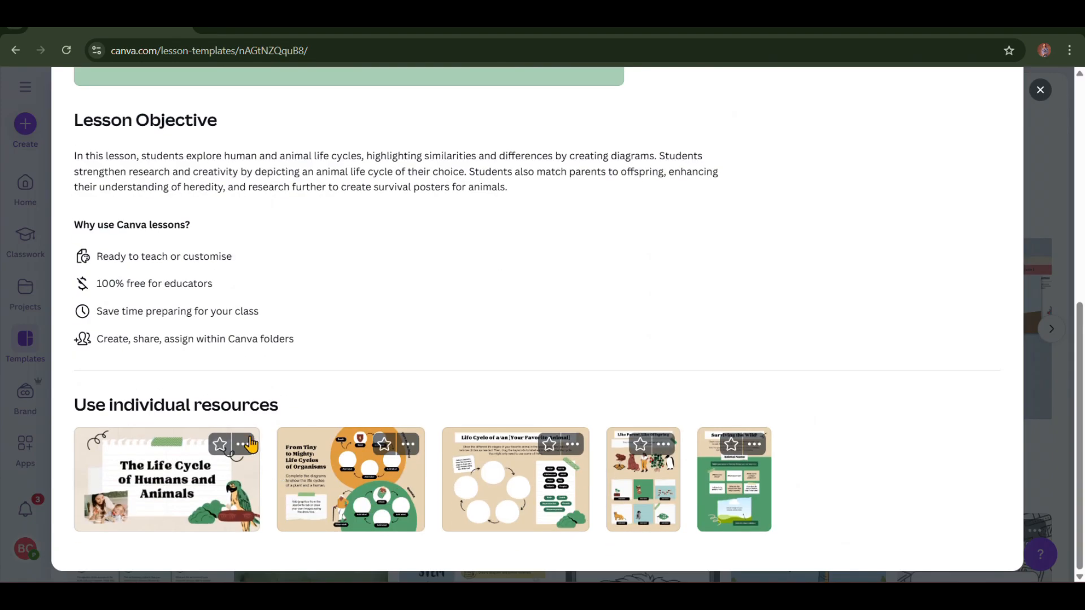
click(753, 445)
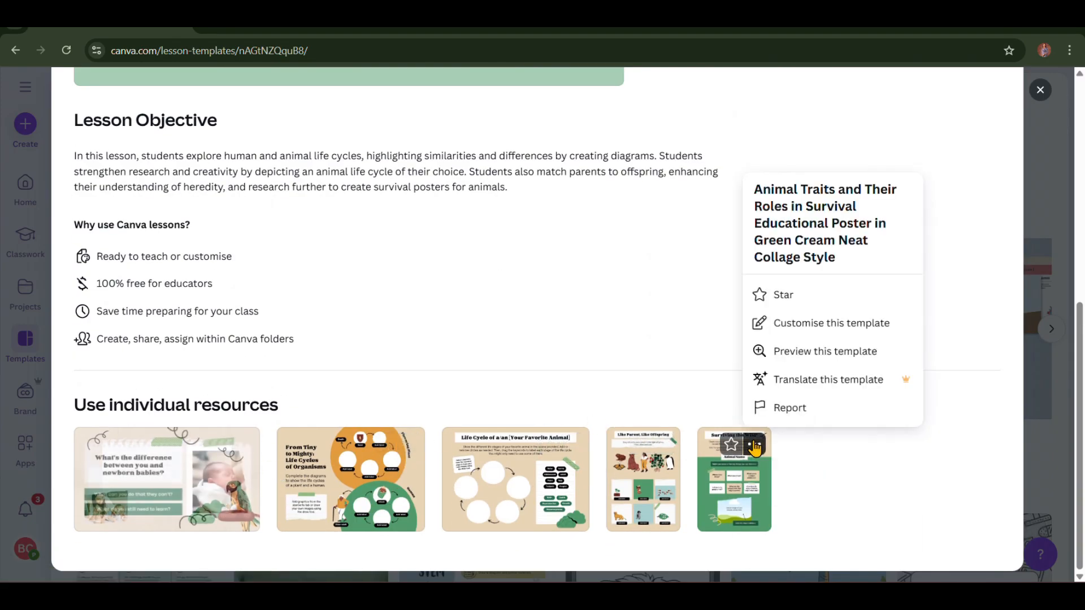
click(655, 340)
scroll(654, 339, up, 5)
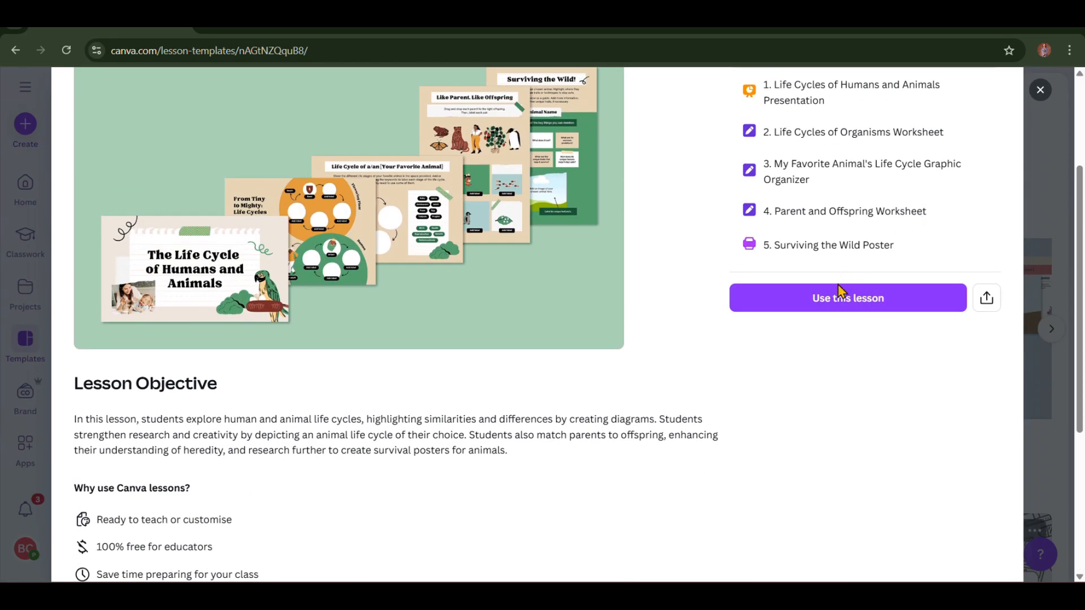
- Save the Life Cycles lesson to projects and scroll down to its five activities
click(831, 302)
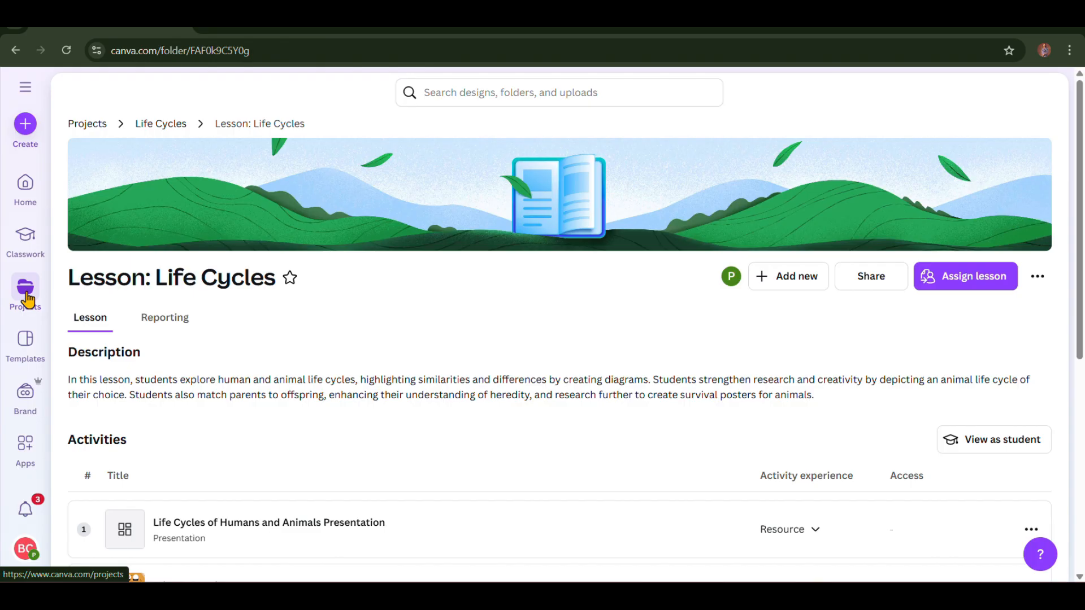
scroll(27, 299, down, 4)
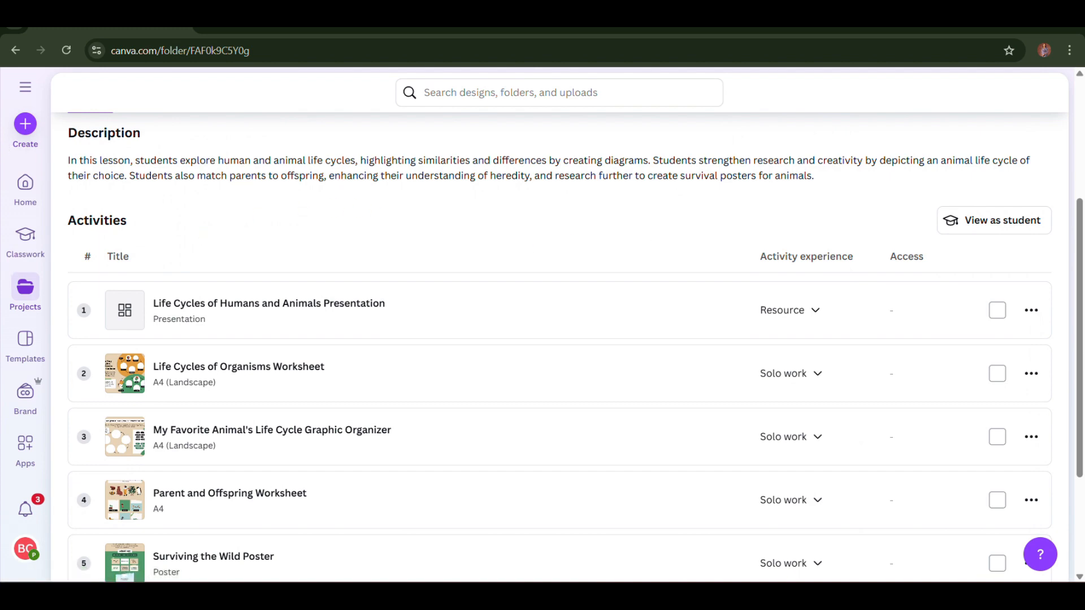
scroll(559, 339, up, 4)
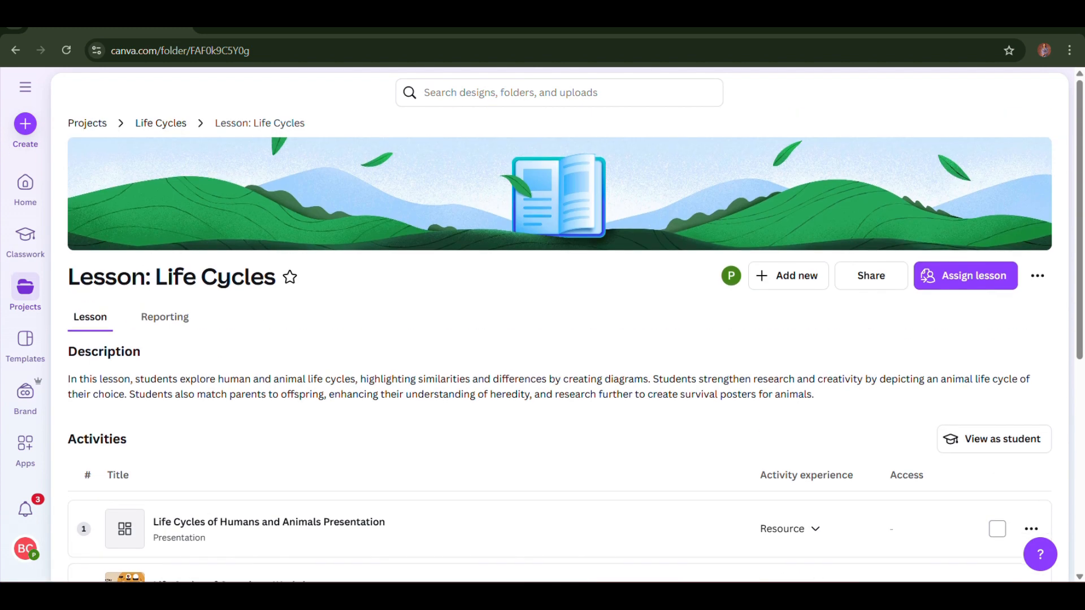
scroll(415, 92, down, 7)
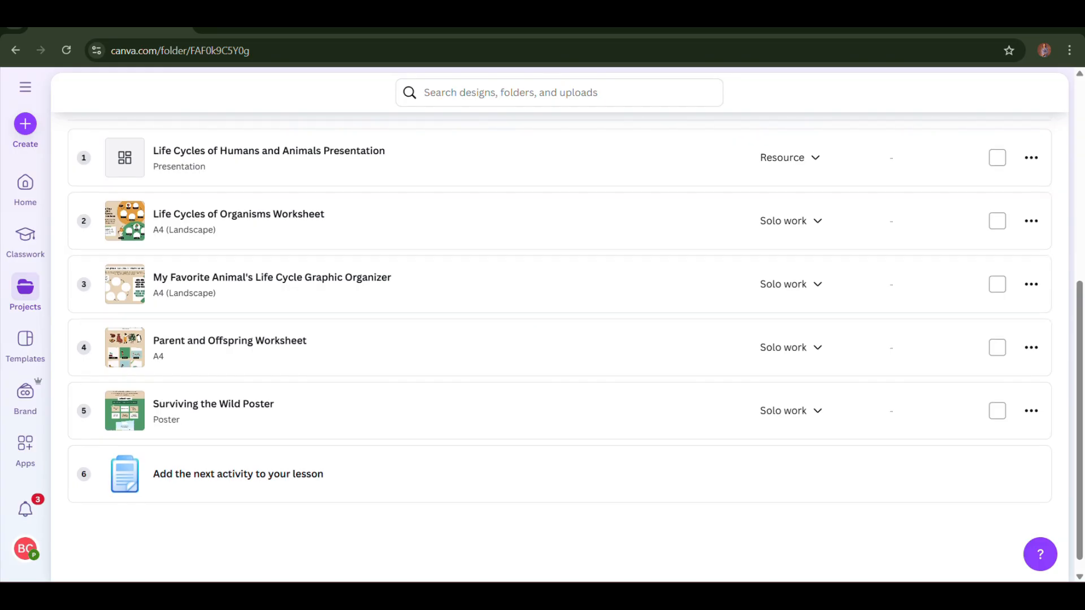
scroll(559, 339, up, 7)
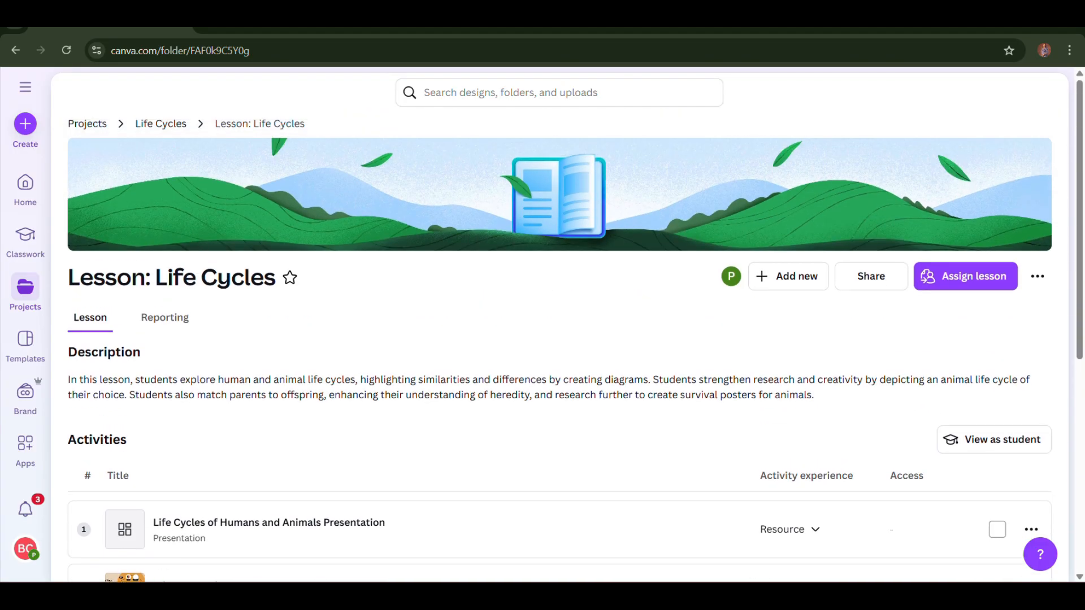
scroll(560, 339, down, 1)
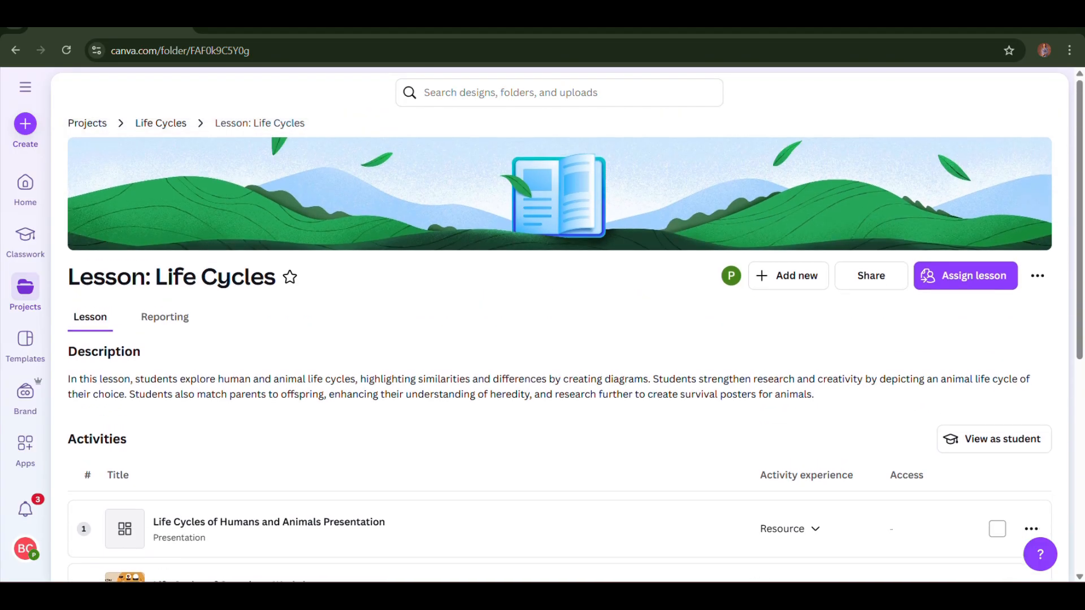
scroll(560, 339, down, 7)
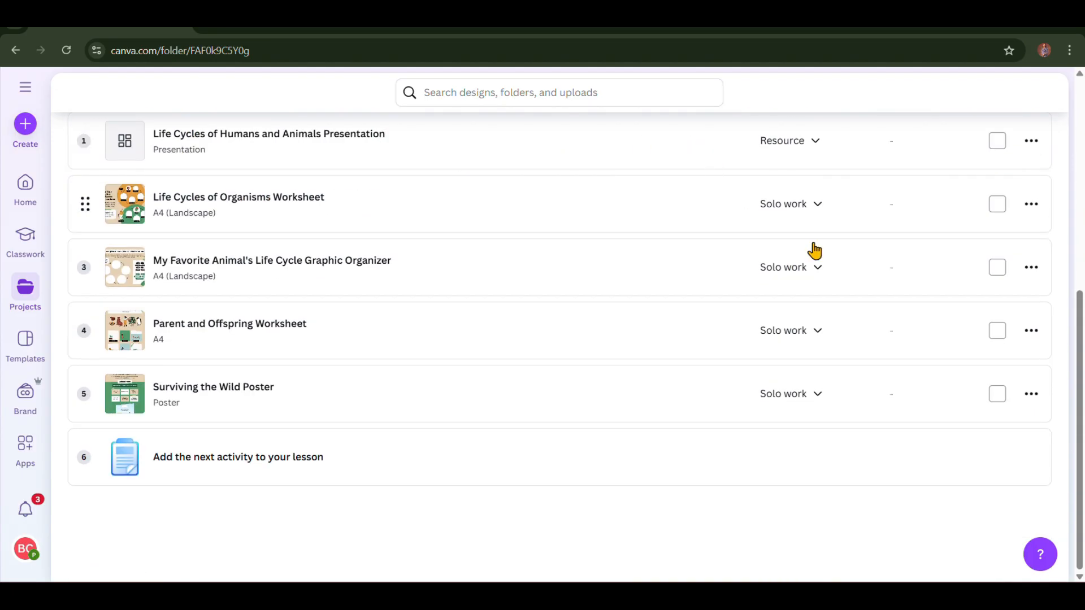
- Move the Surviving the Wild Poster to Trash
click(1031, 395)
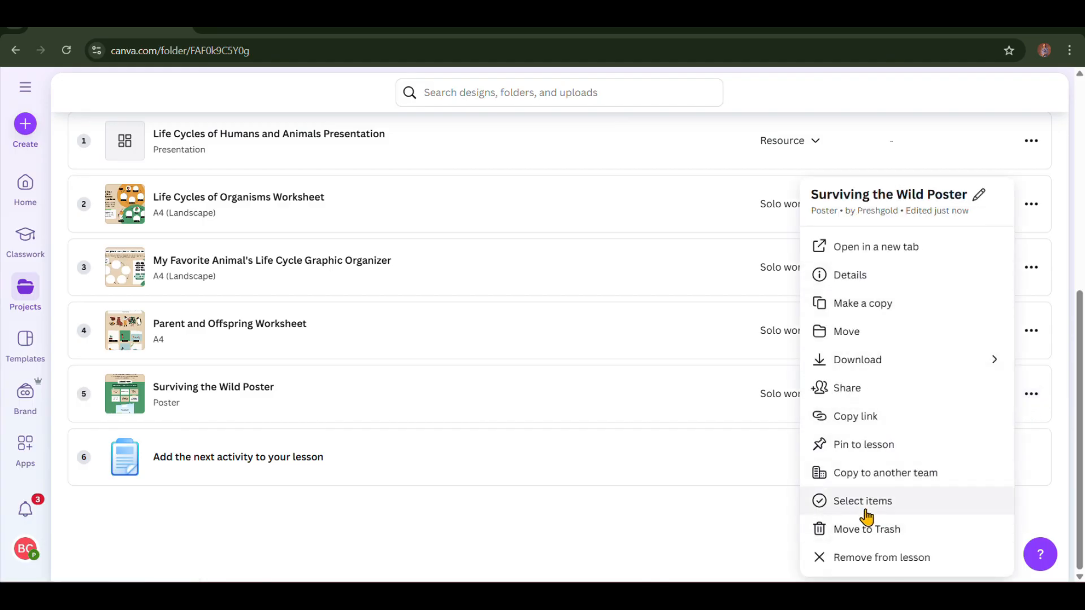
click(863, 533)
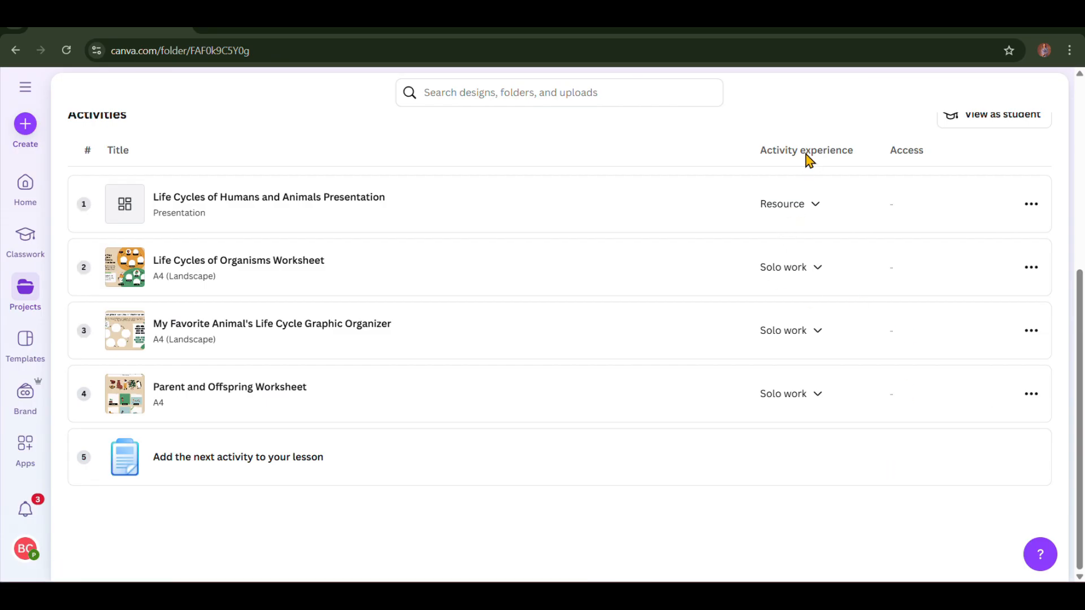
click(816, 206)
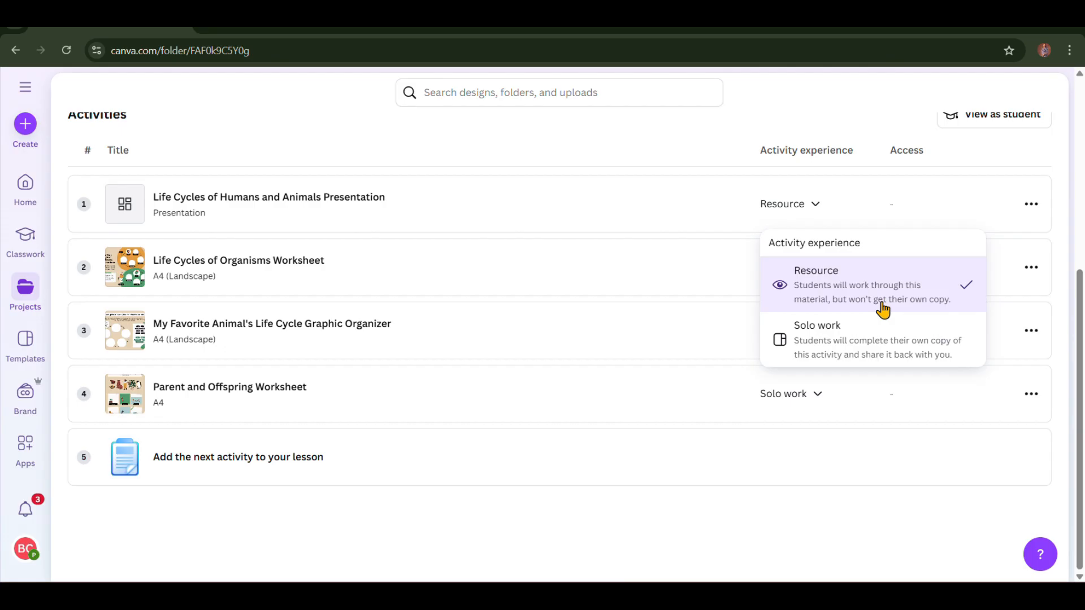
click(847, 339)
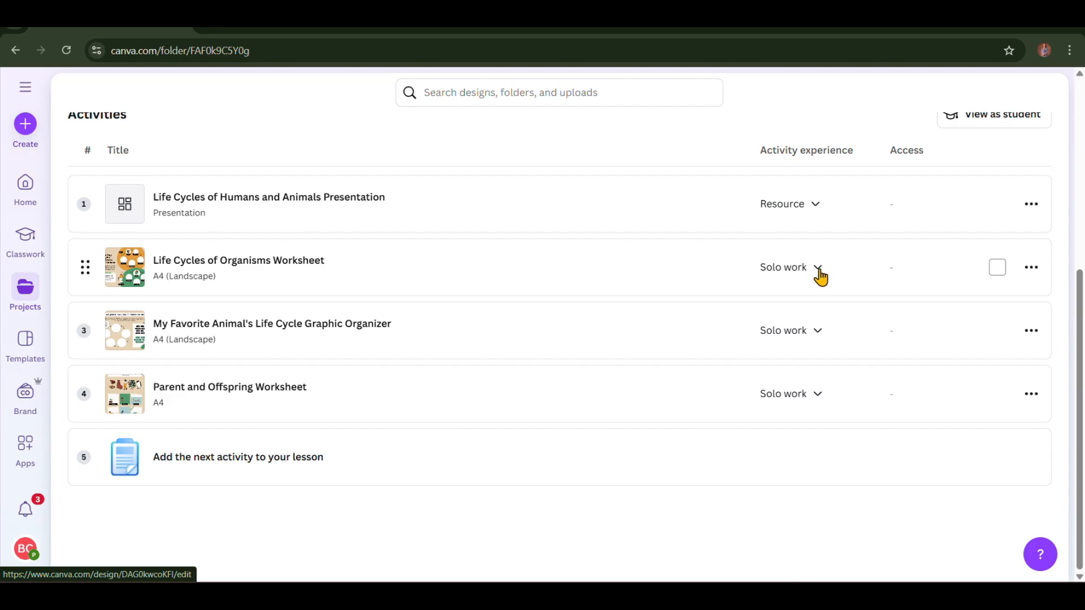
click(819, 270)
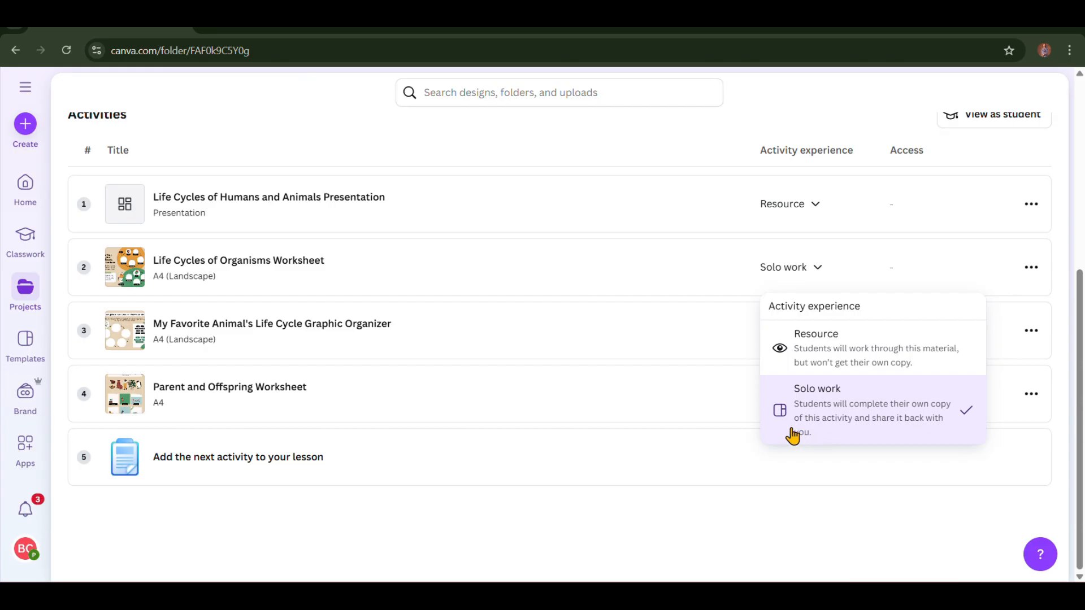
click(722, 417)
scroll(722, 417, up, 5)
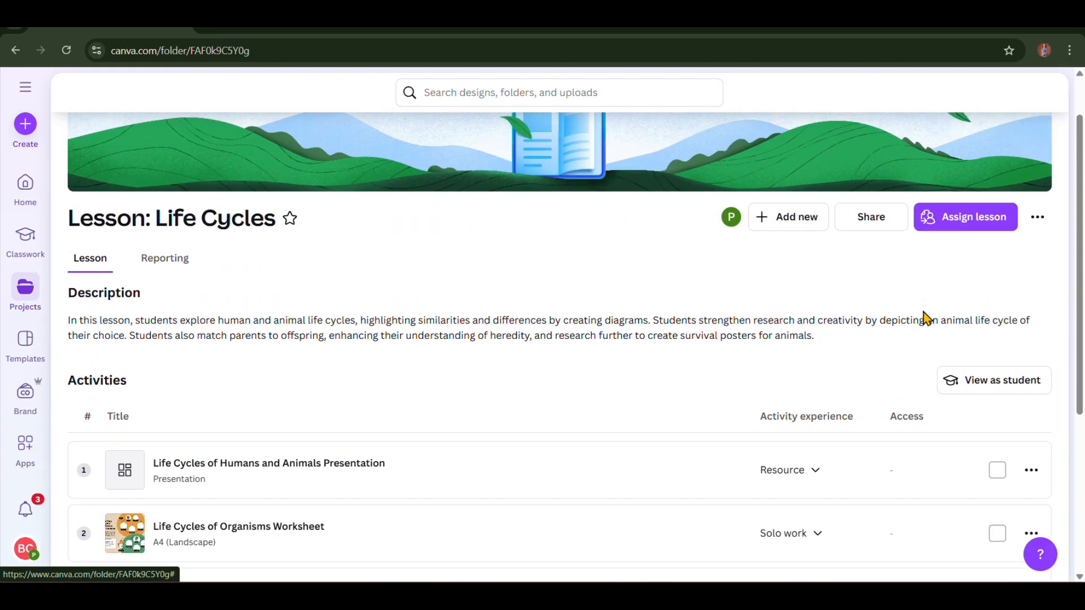
- Open the Life Cycles of Humans and Animals Presentation, preview slides 2–4, then return to slide 1
click(118, 482)
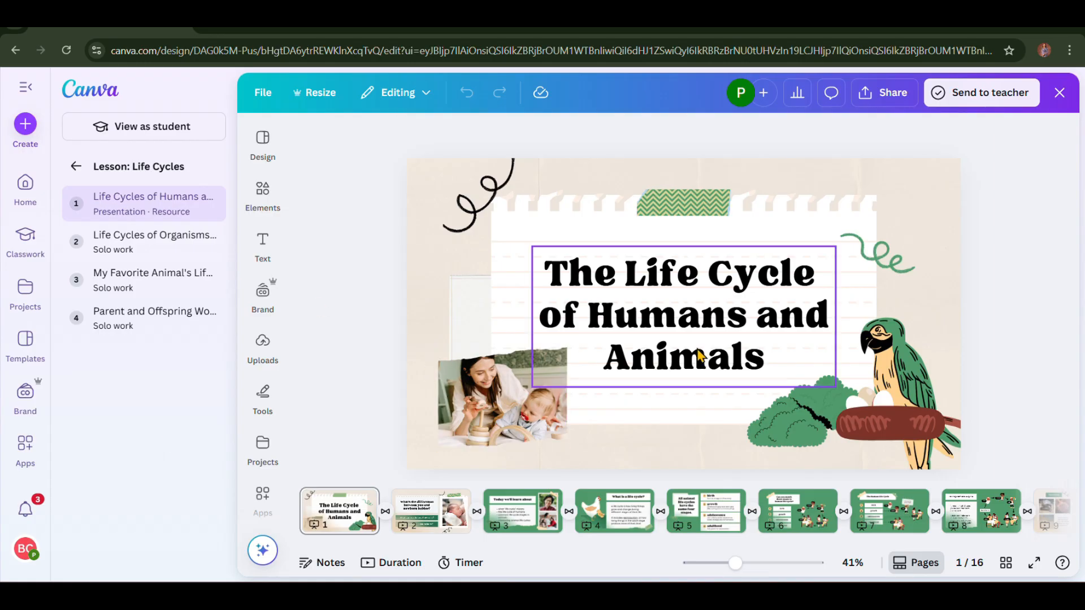
click(454, 513)
click(520, 511)
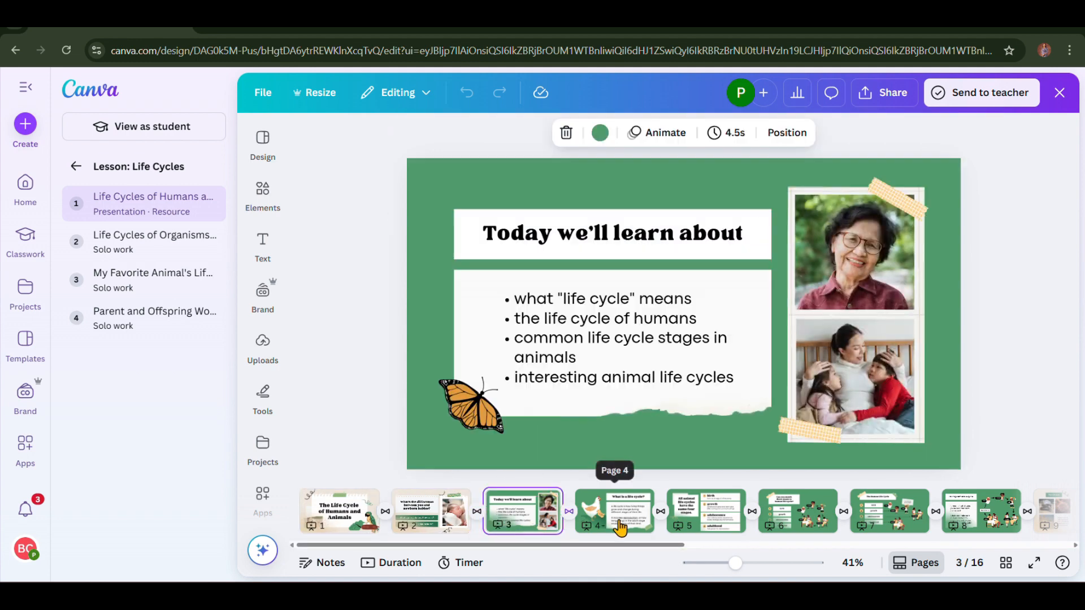
click(621, 526)
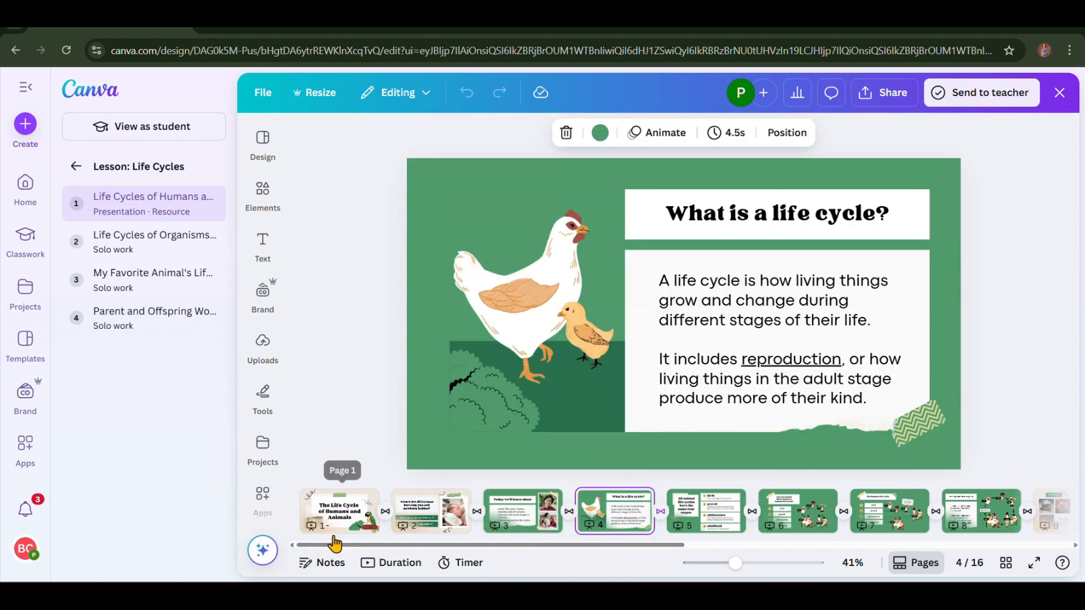
click(356, 526)
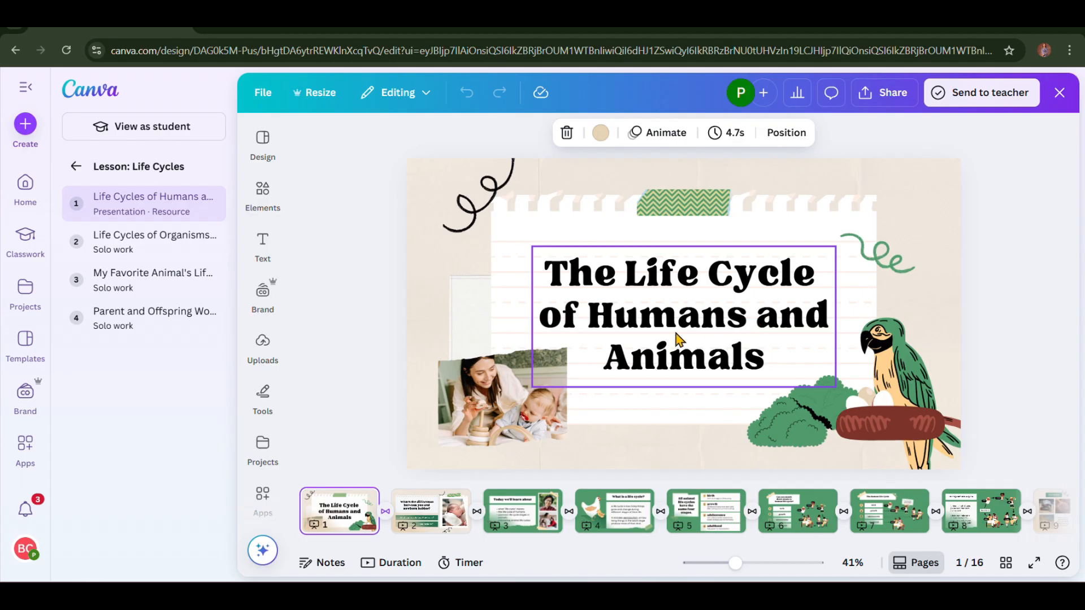
- Delete the mother-and-baby photo from the title slide, keeping its empty frame
click(491, 399)
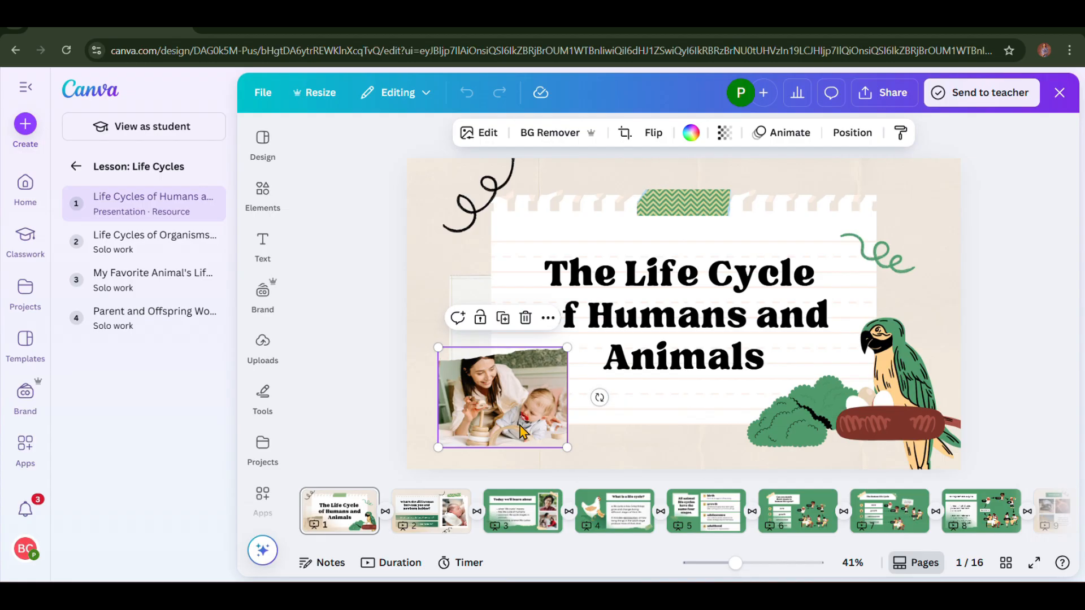
click(526, 318)
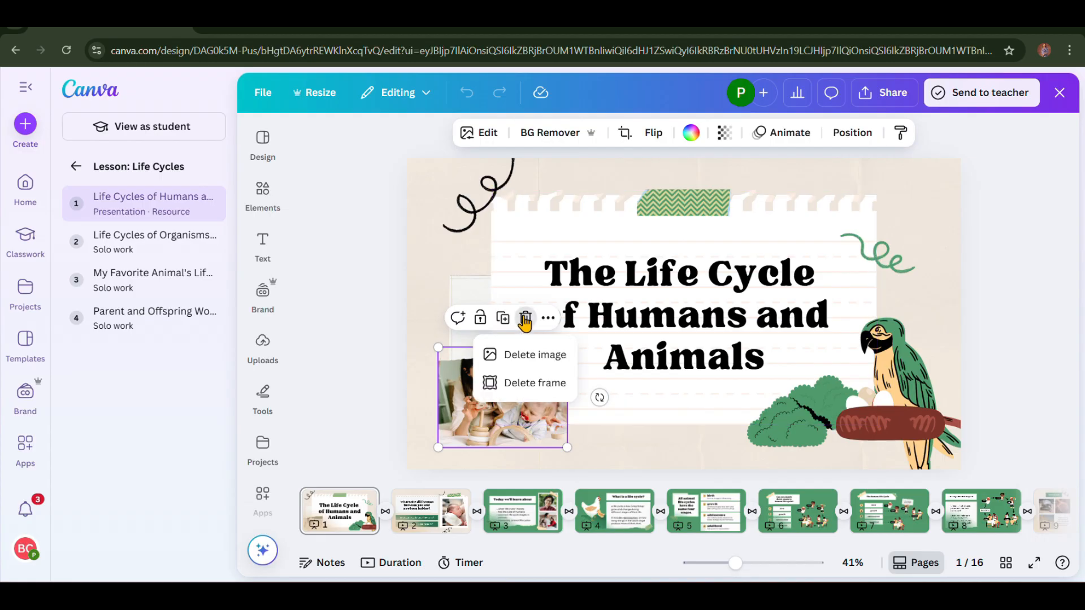
click(521, 367)
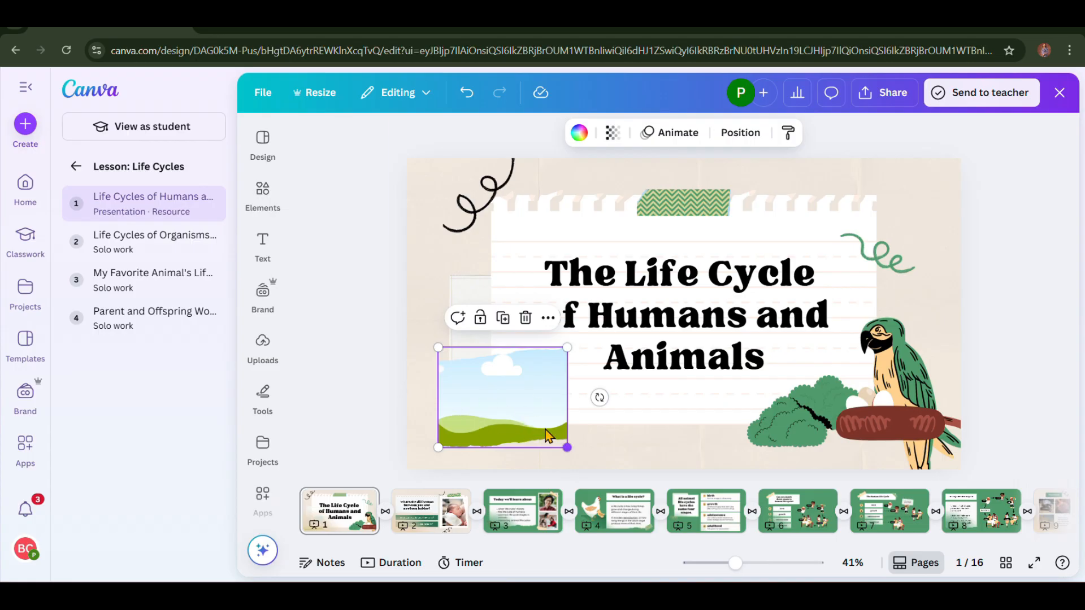
shift+click(499, 428)
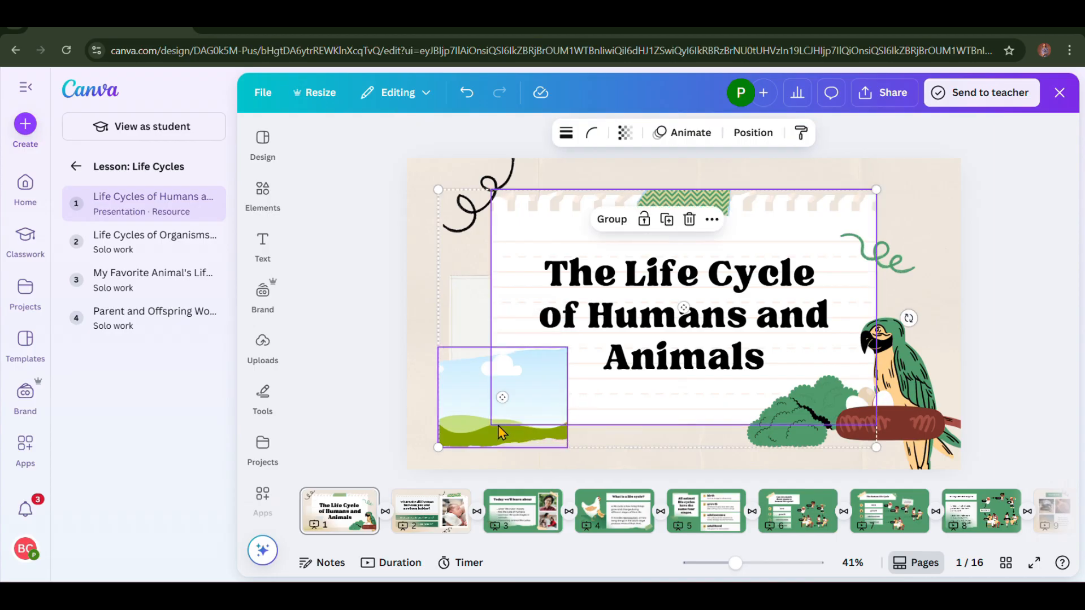
click(497, 426)
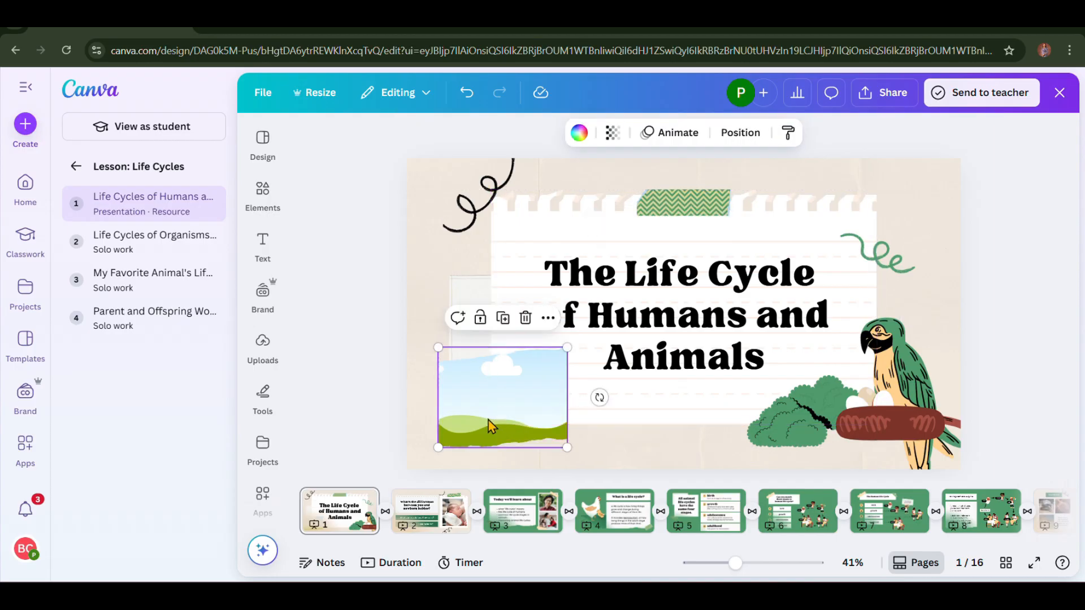